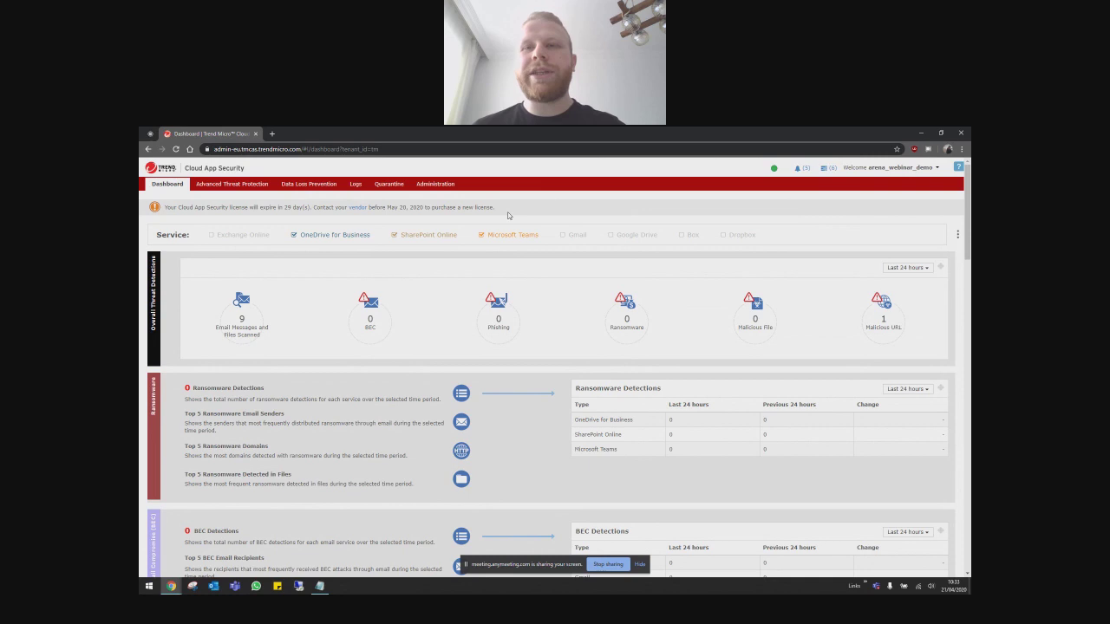
Step: Review the configured service accounts and the Advanced Threat Protection policies for OneDrive, SharePoint and Microsoft Teams
left_click(449, 195)
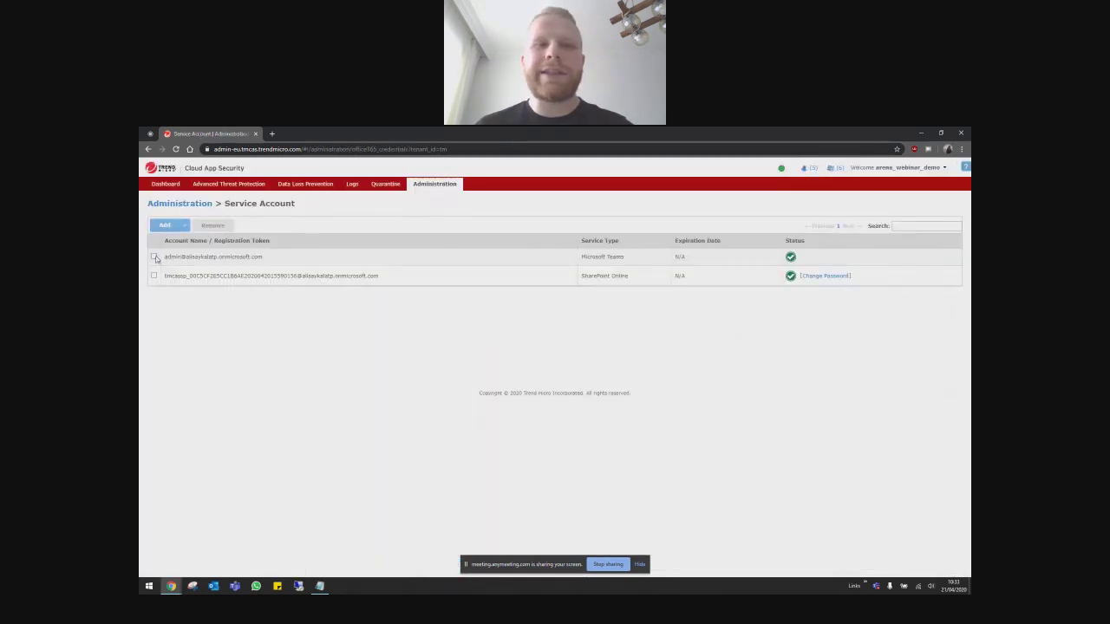
left_click(155, 278)
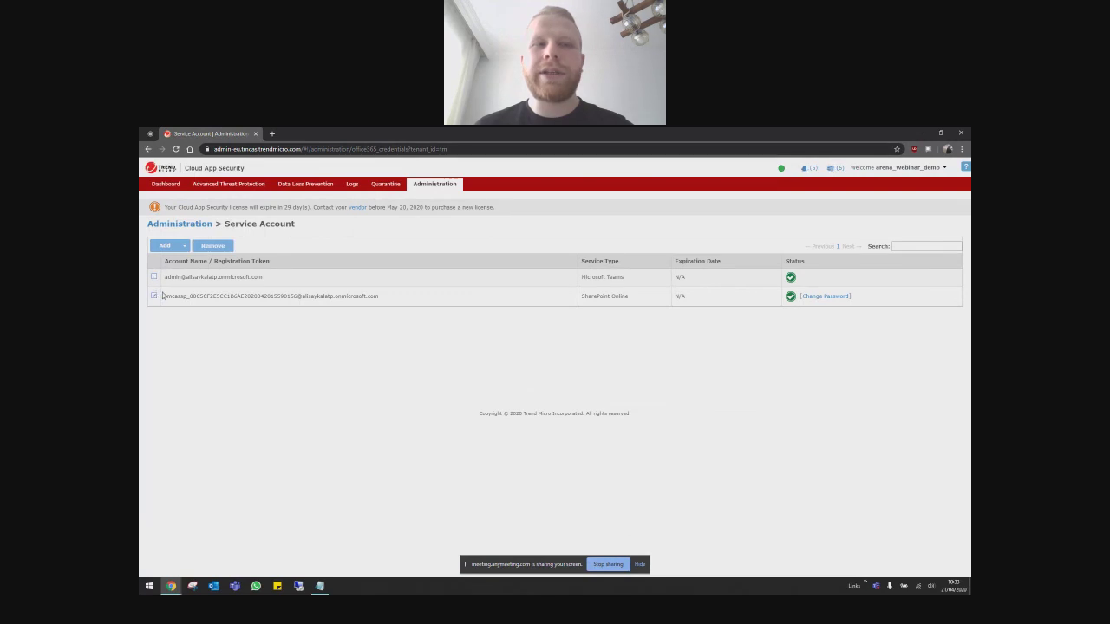
left_click(240, 185)
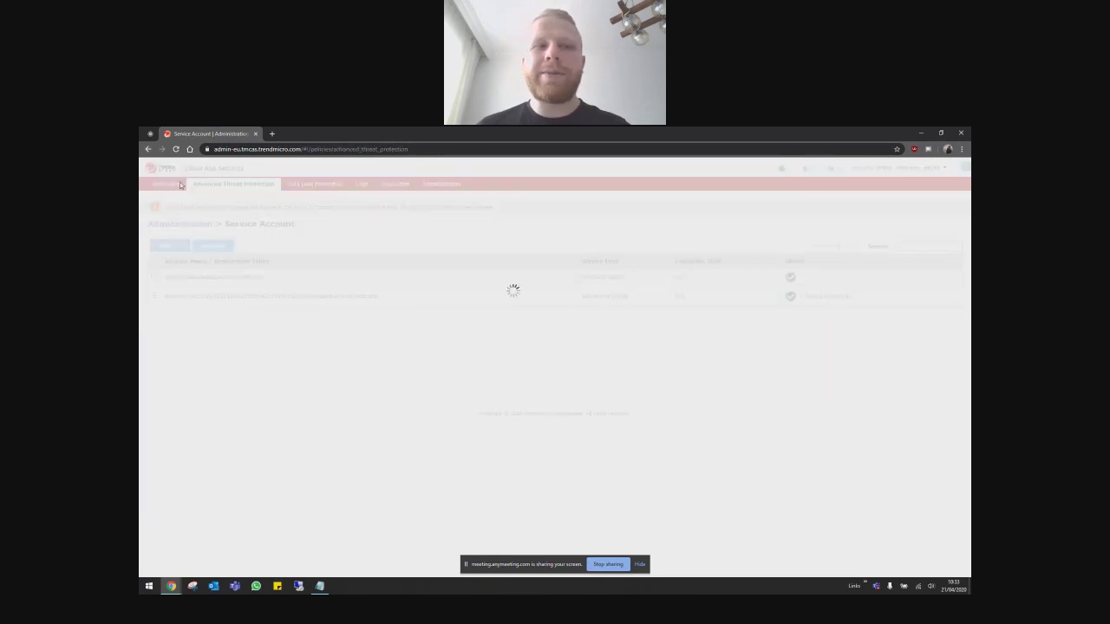
left_click(295, 184)
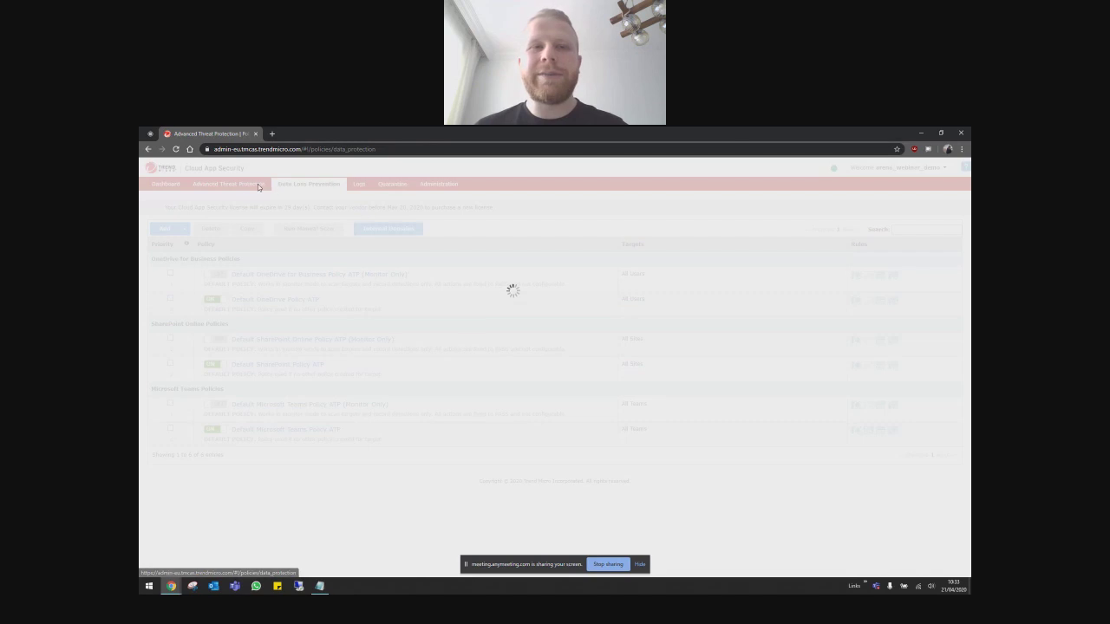
left_click(232, 184)
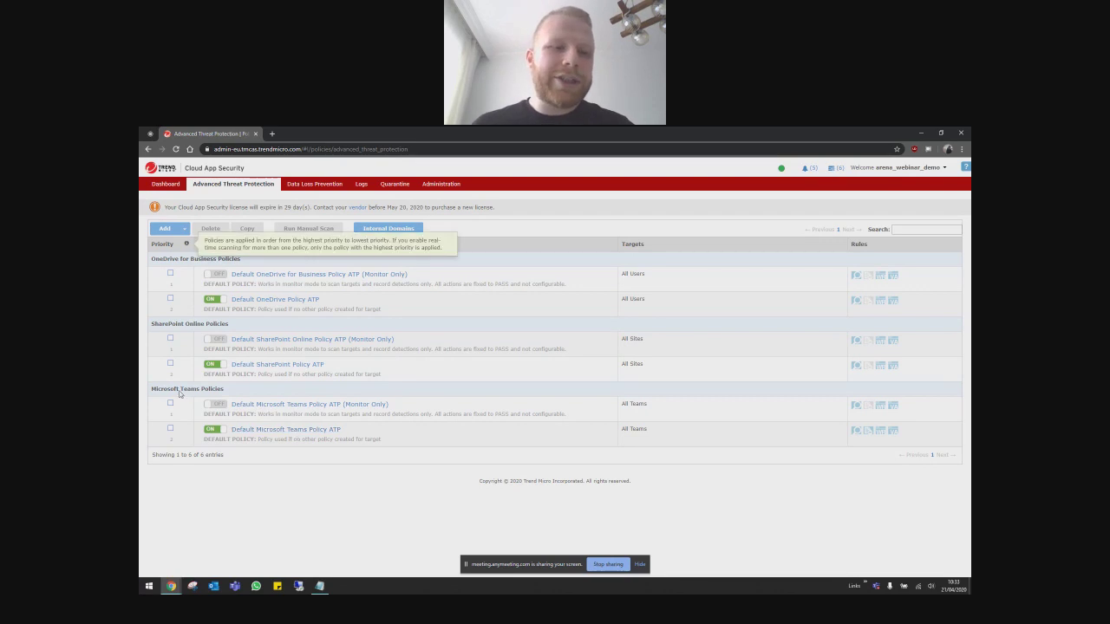
Step: Switch to Microsoft Teams and delete the existing text file from the Genel channel's files
left_click(171, 586)
left_click(279, 552)
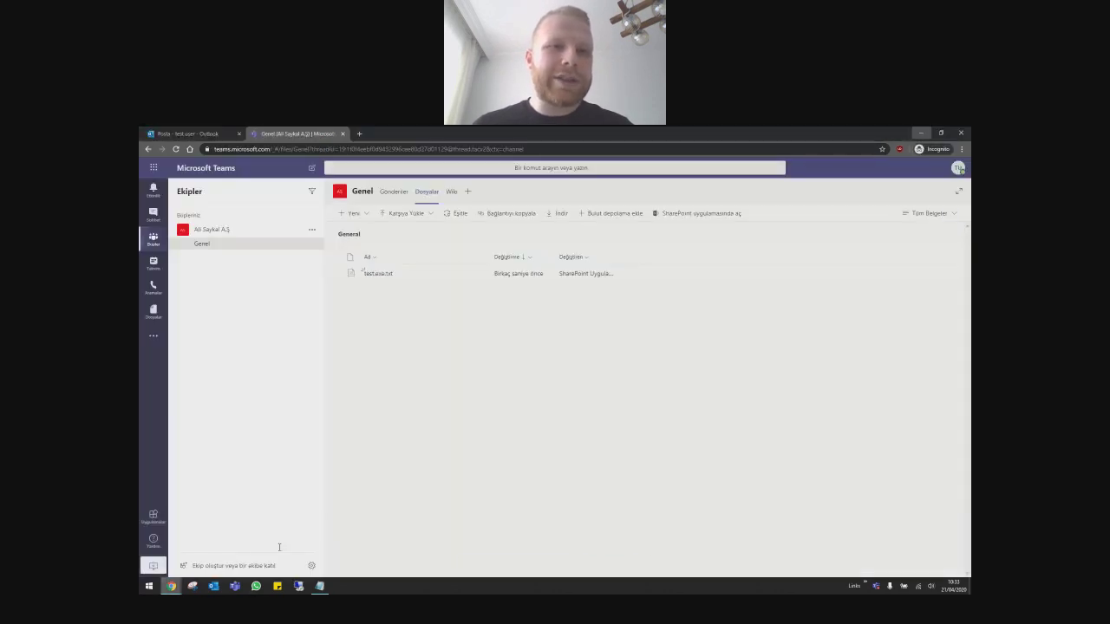
left_click(336, 273)
left_click(449, 214)
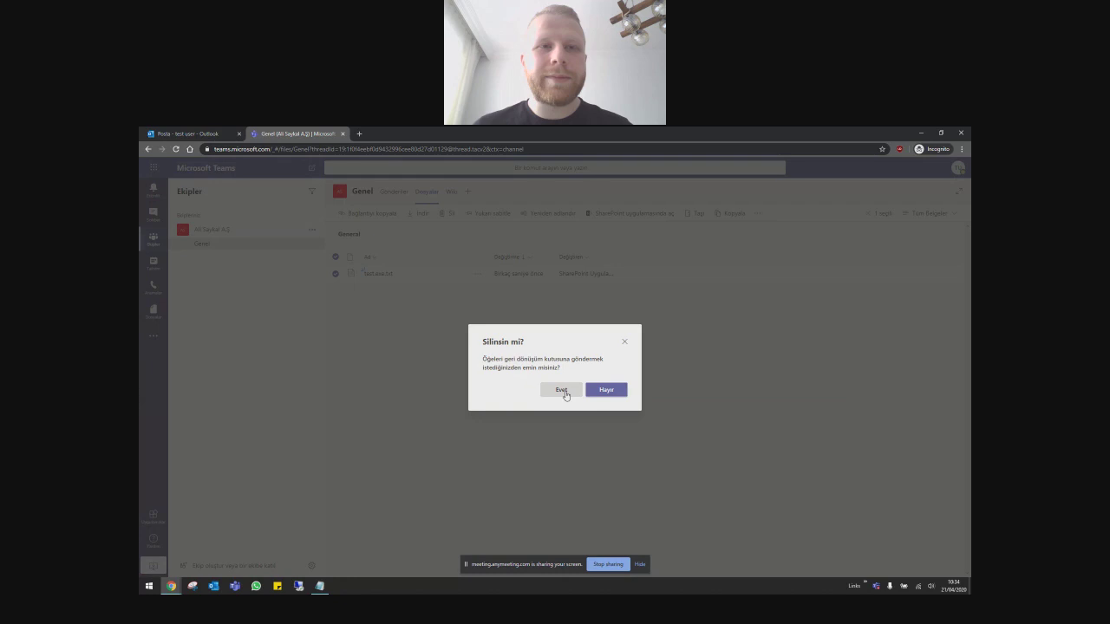
left_click(565, 394)
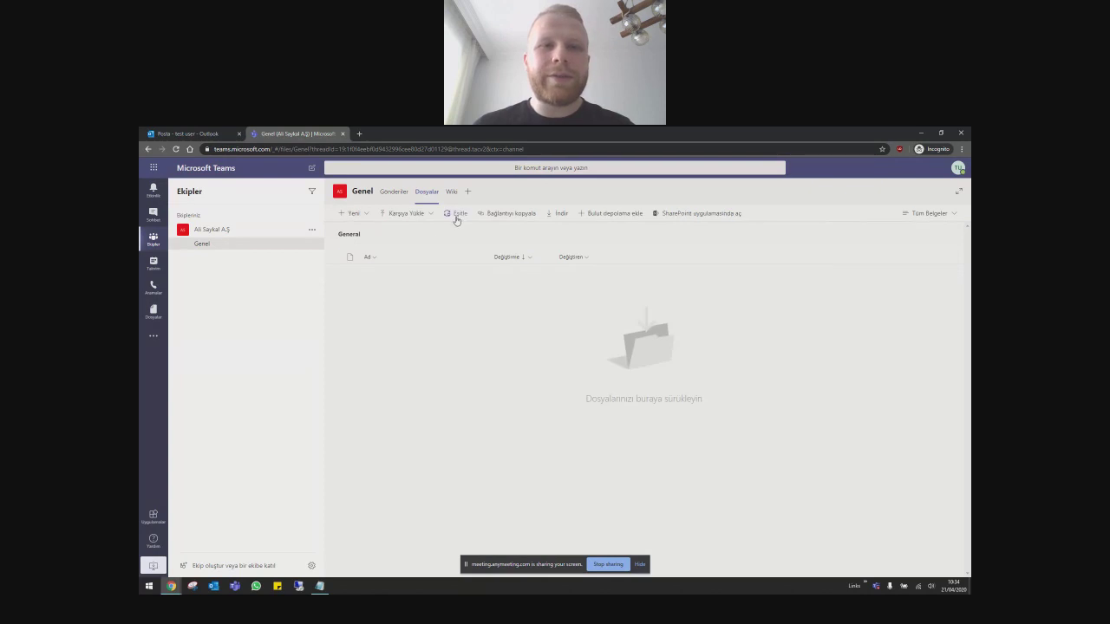
Step: Upload test.exe from the desktop's TEST folder to the Genel channel's files
left_click(414, 216)
left_click(412, 227)
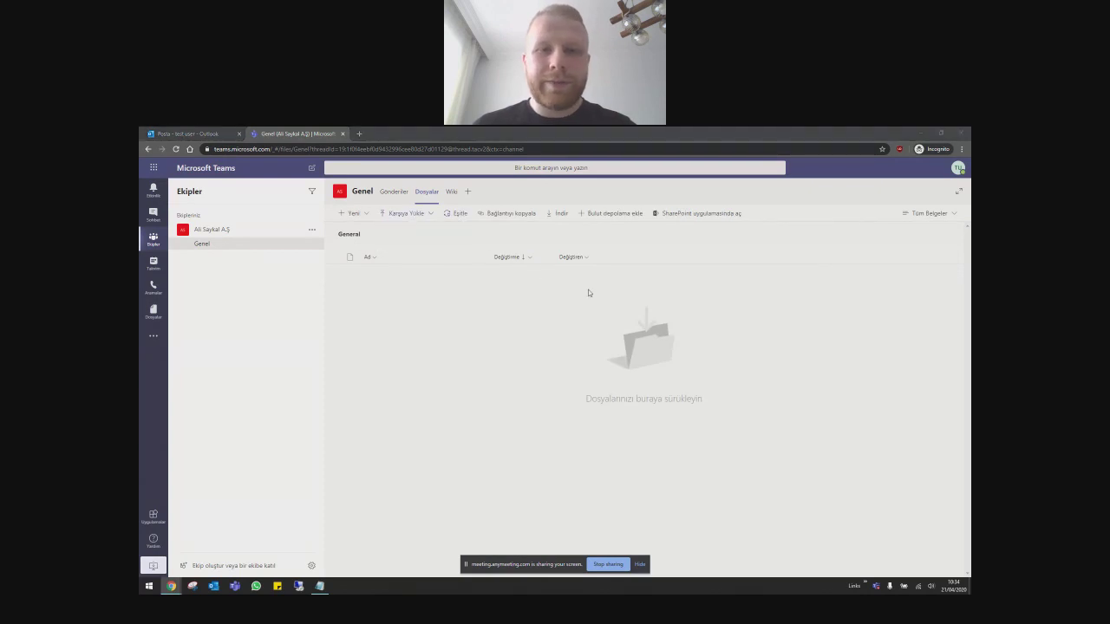
double_click(574, 338)
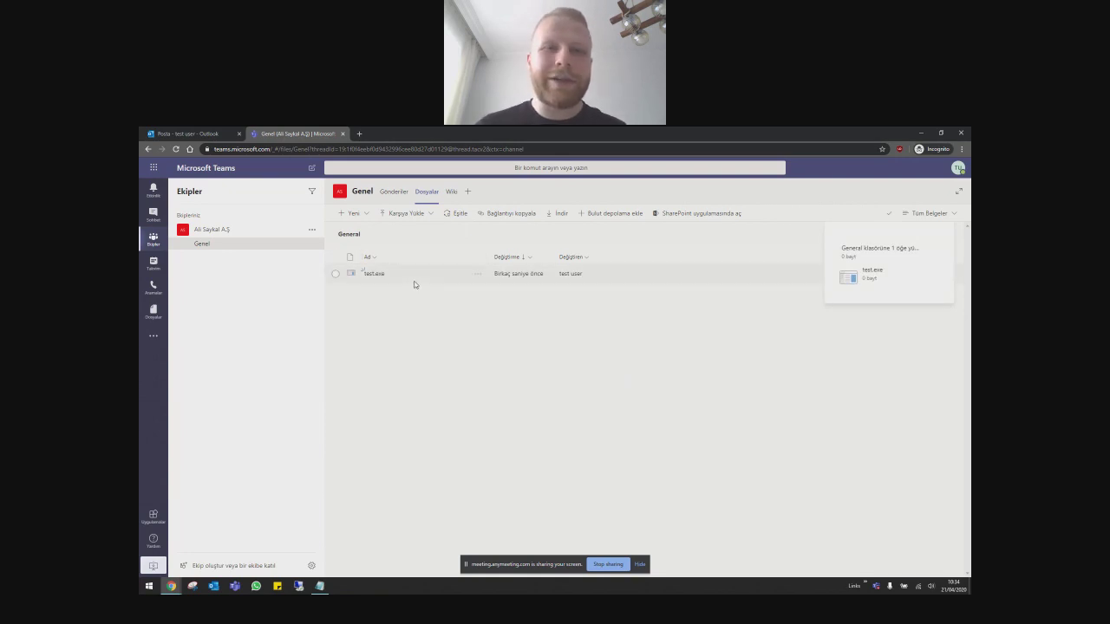
Step: Upload Fatura.rtf from the desktop to the Genel channel's files
left_click(430, 214)
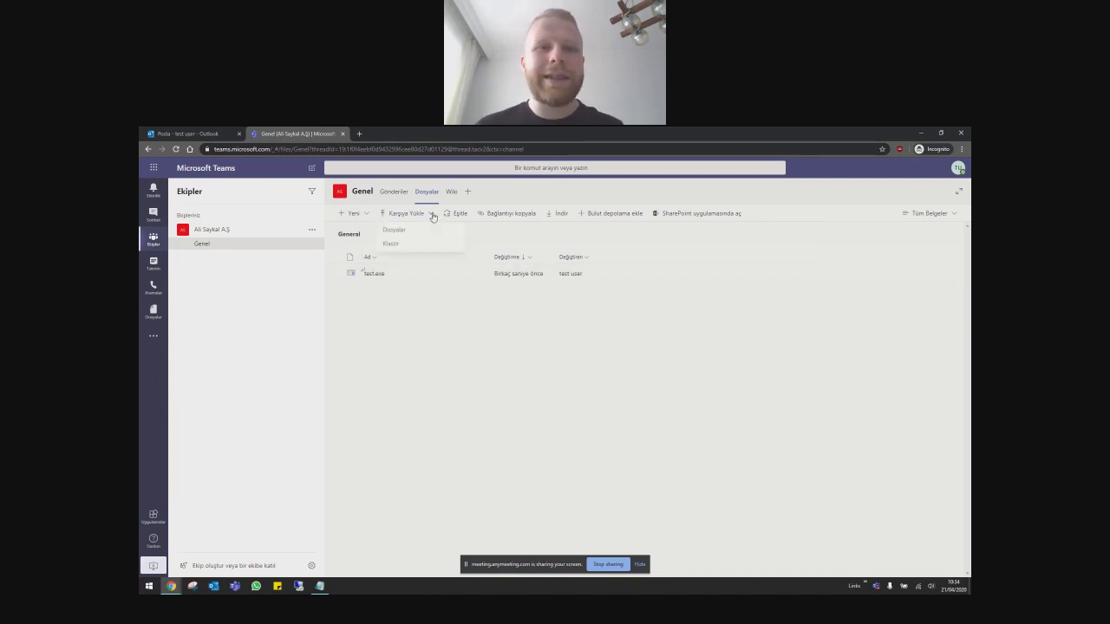
left_click(428, 229)
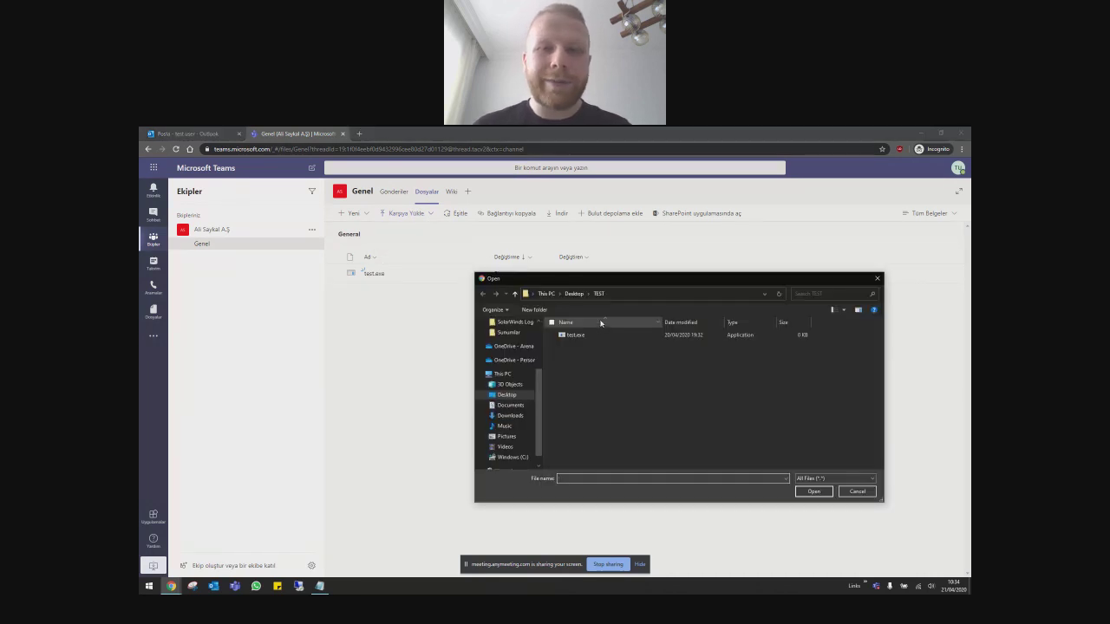
scroll(728, 425, "down", 1)
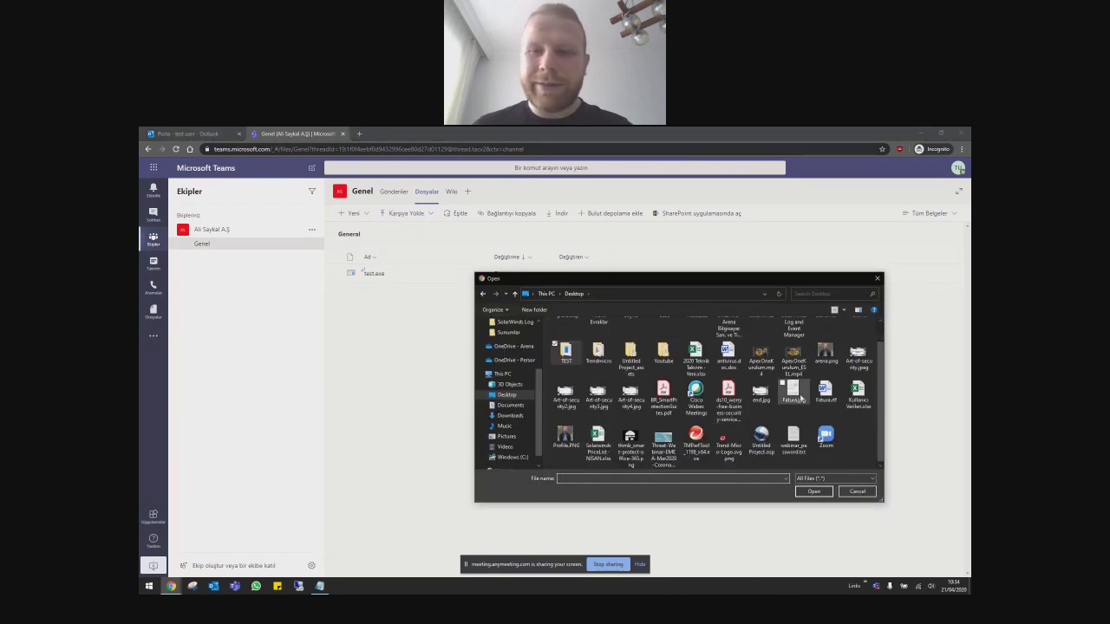
double_click(825, 390)
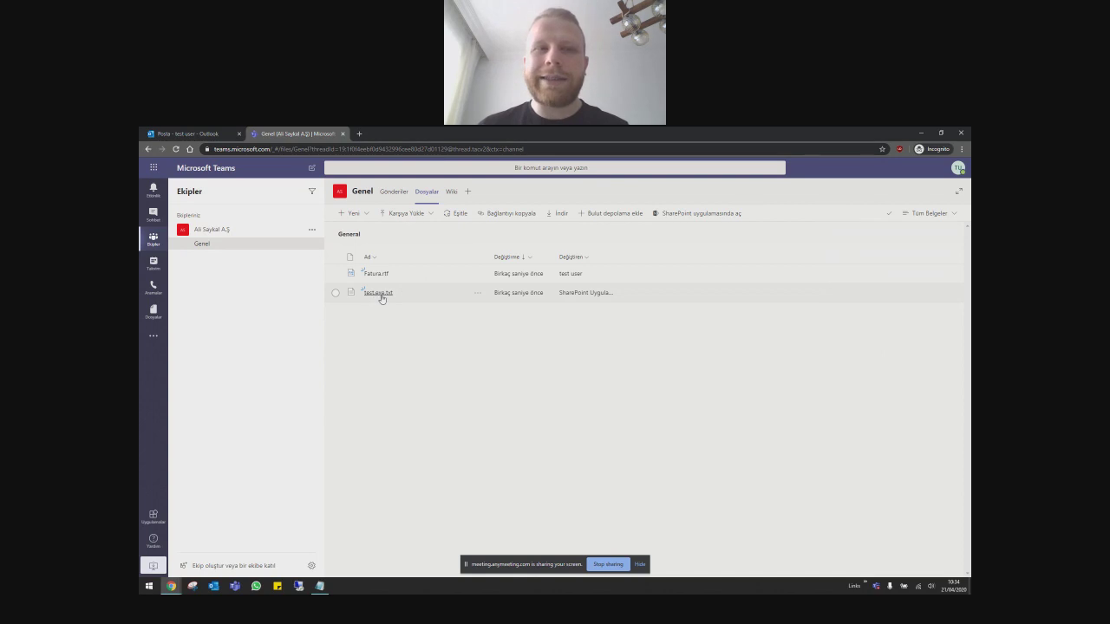
Step: Open test.exe.txt in Teams, and open the Trend Micro Cloud App Security notification in the Outlook inbox
left_click(380, 294)
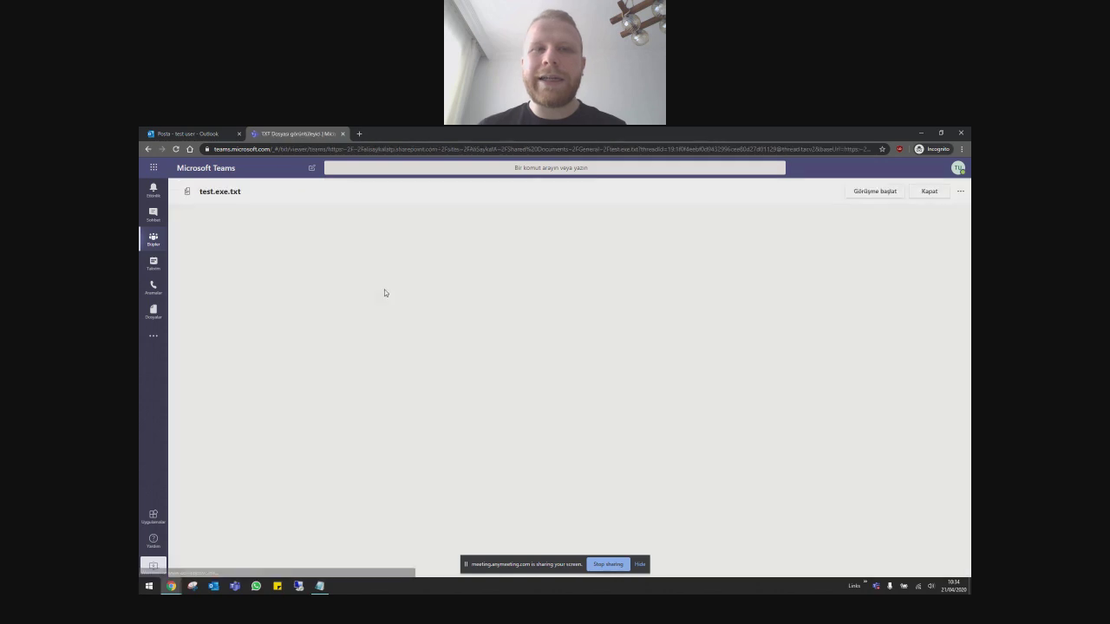
left_click(185, 133)
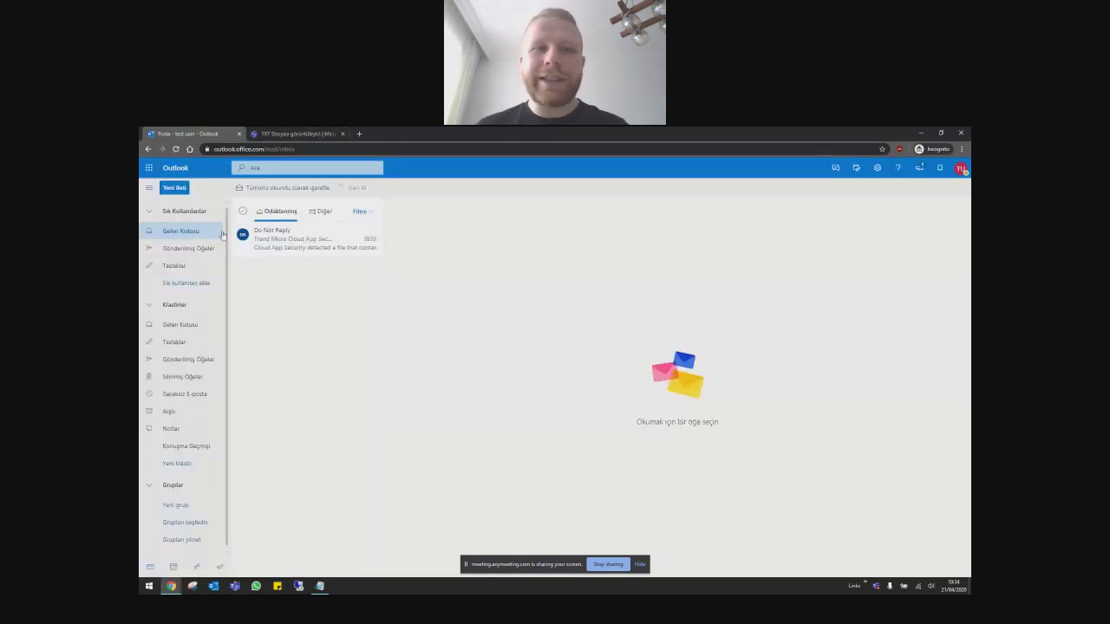
left_click(295, 237)
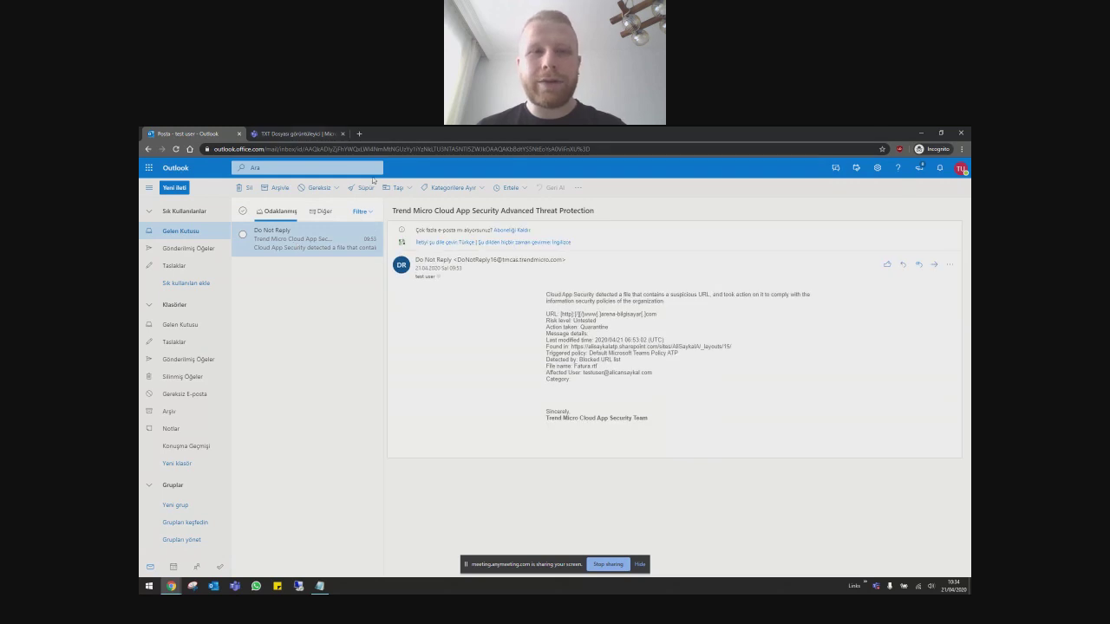
Step: Return to test.exe.txt in Teams, examine its full replacement text, and close the file
left_click(300, 131)
left_click_drag(324, 262, 208, 213)
left_click(182, 133)
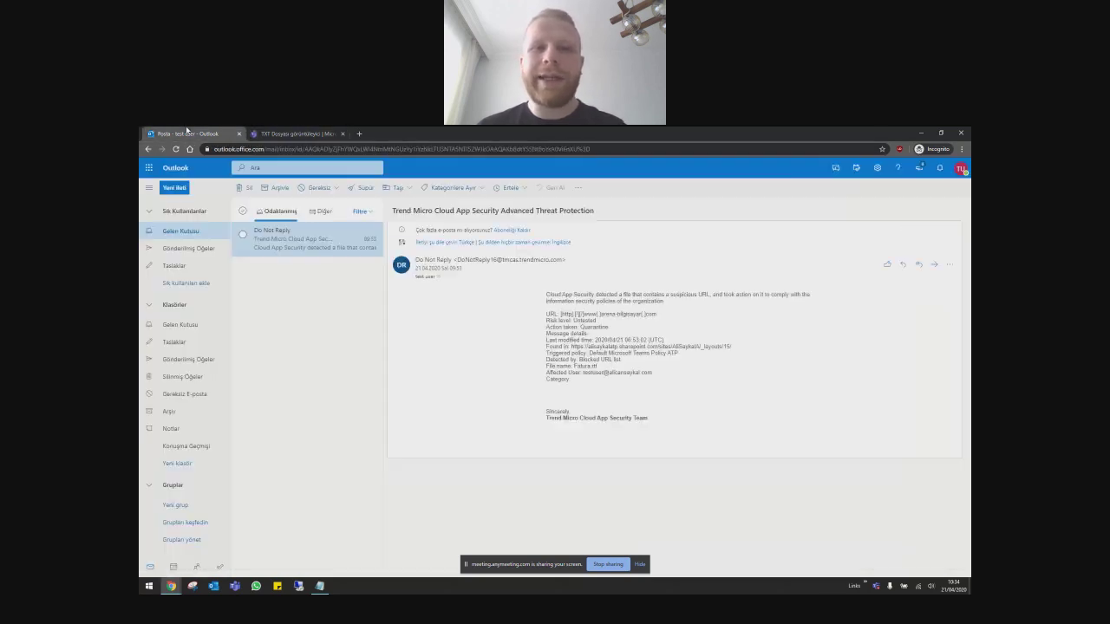
left_click(304, 133)
left_click(350, 246)
double_click(351, 247)
left_click_drag(305, 263, 199, 232)
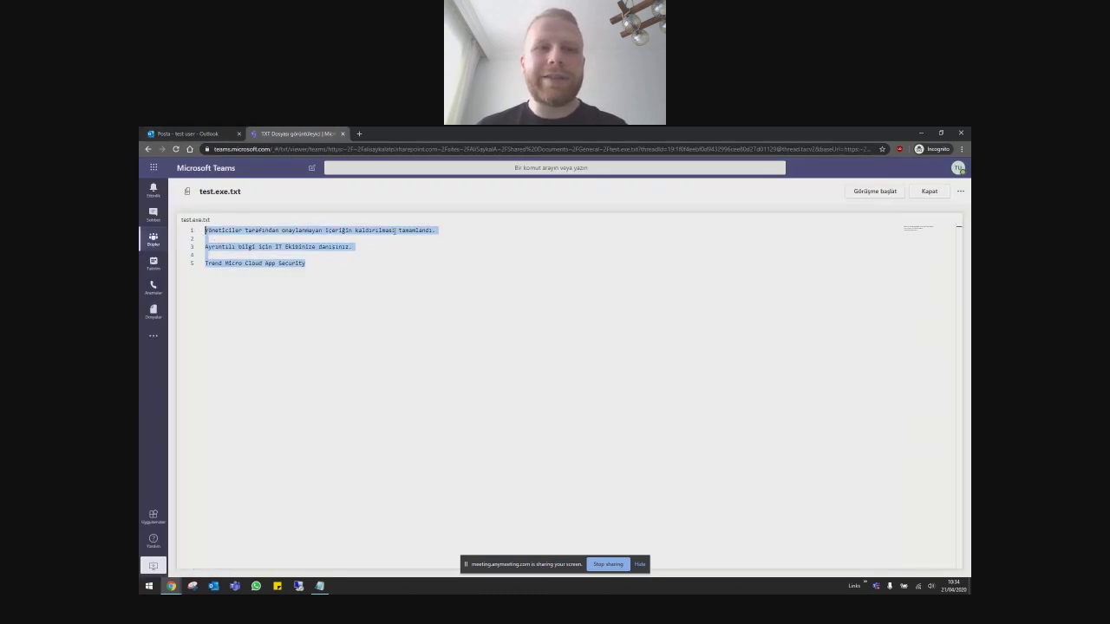
left_click(365, 249)
double_click(338, 262)
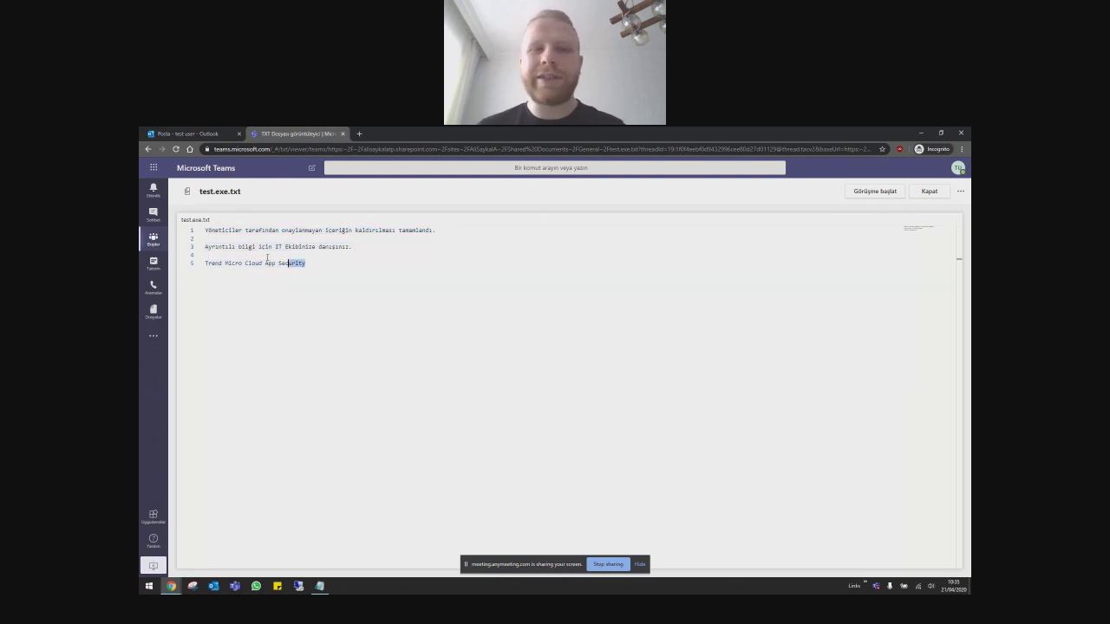
key("ctrl+a")
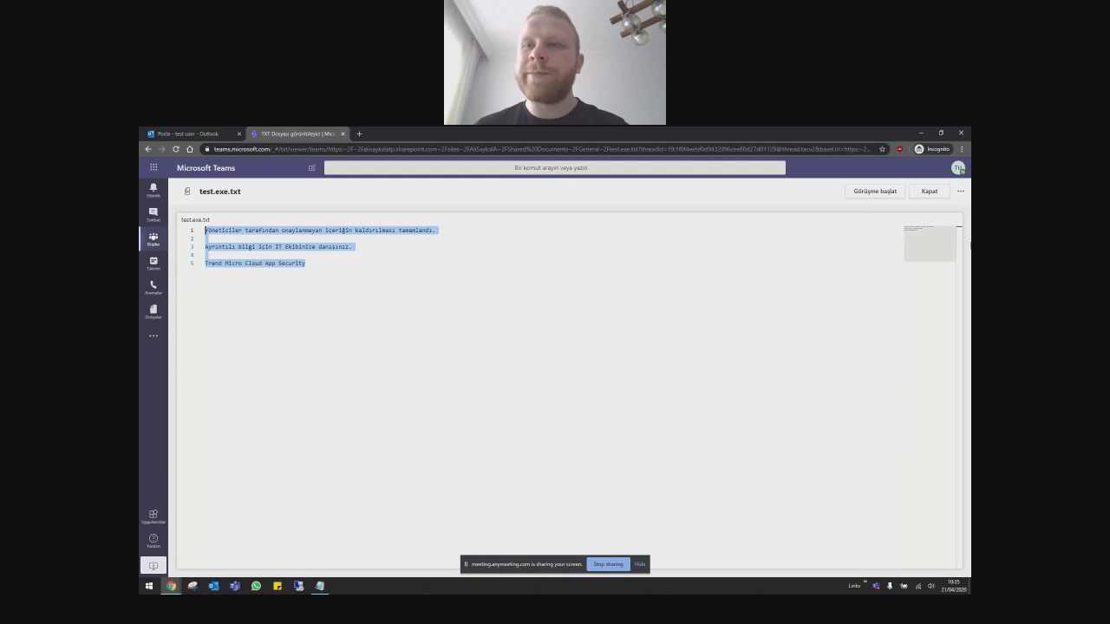
left_click(929, 191)
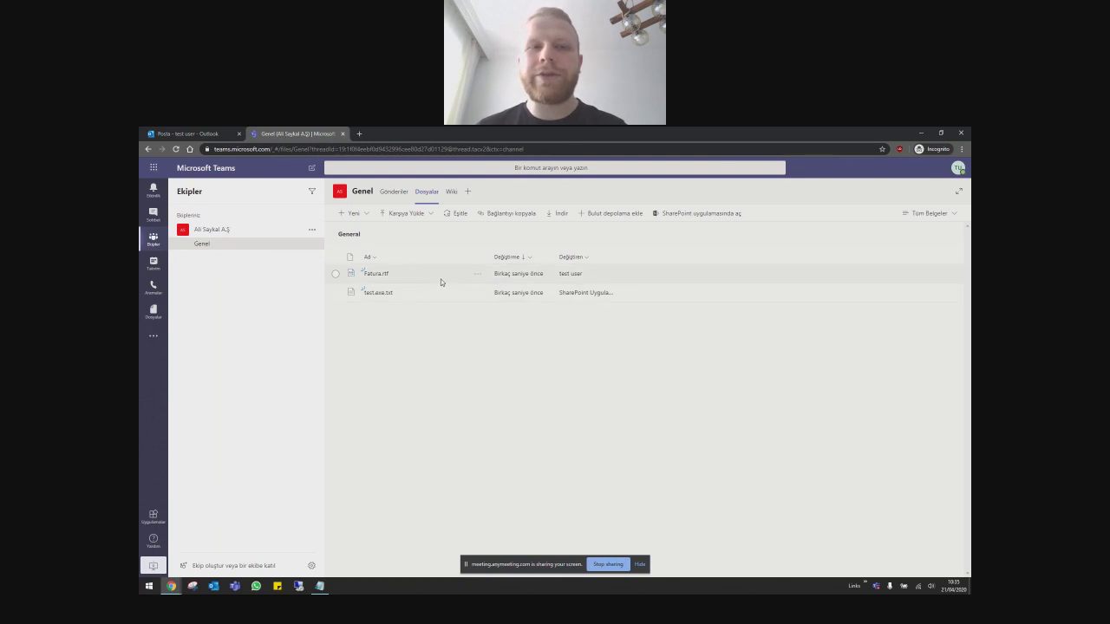
left_click(376, 273)
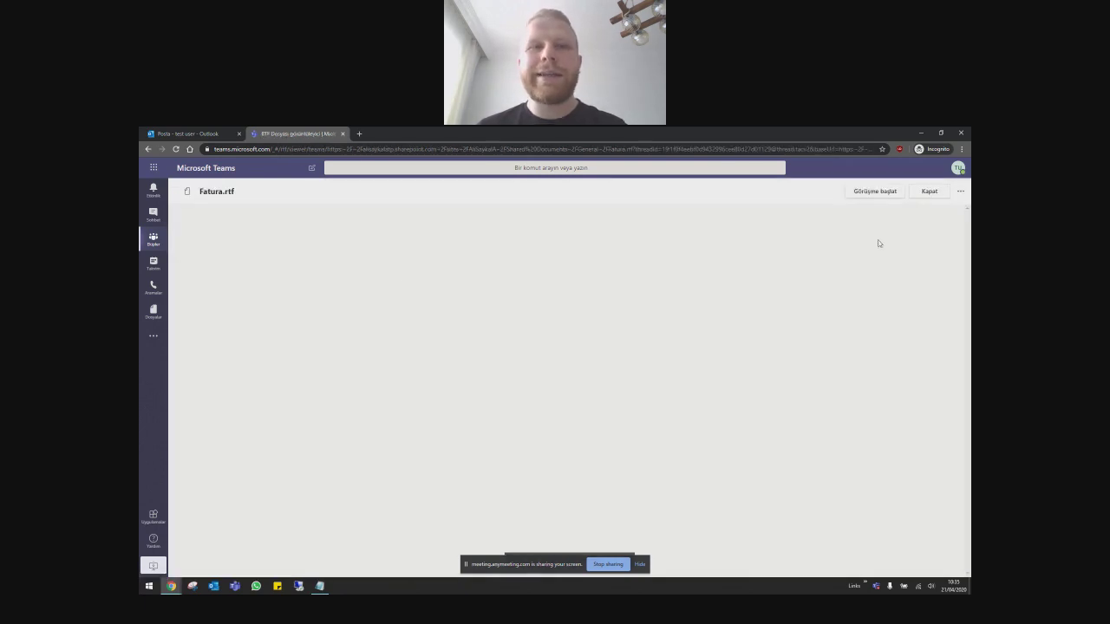
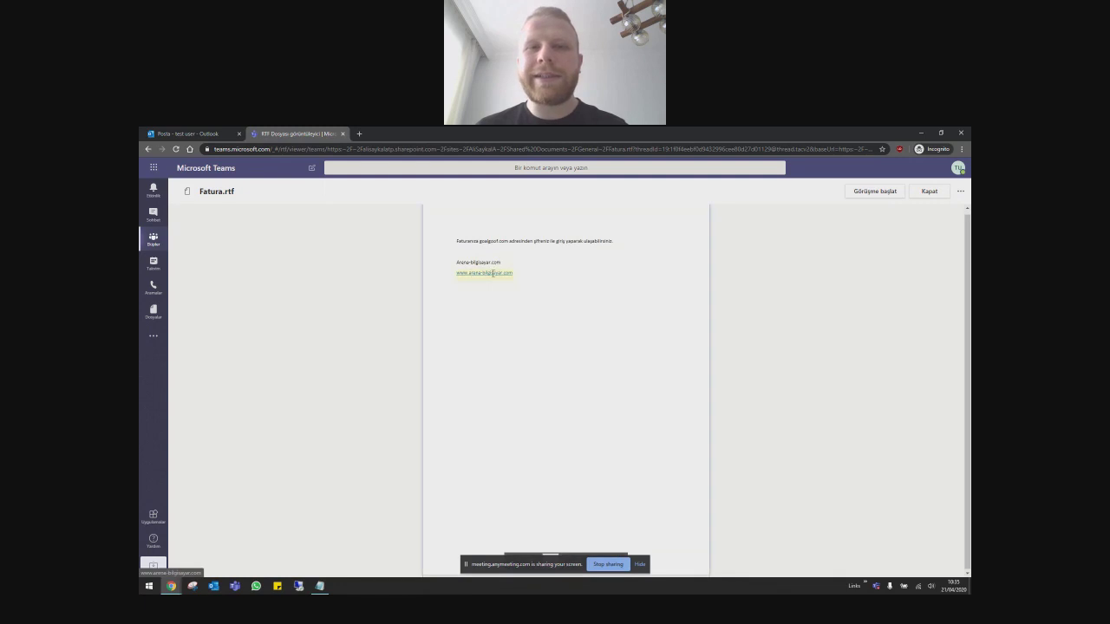
triple_click(457, 273)
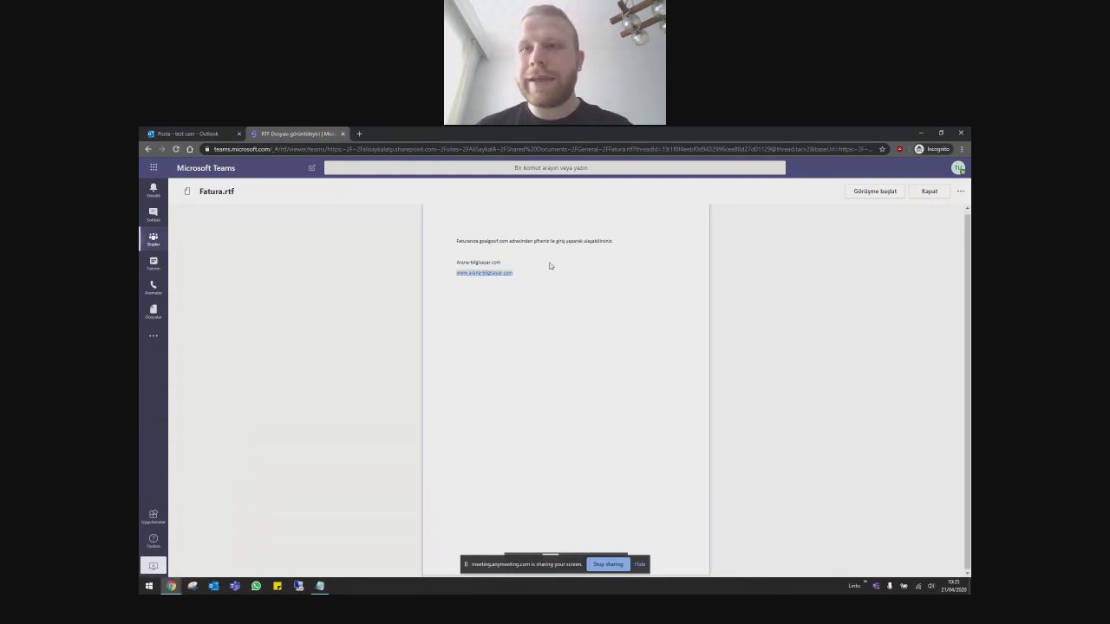
left_click(941, 193)
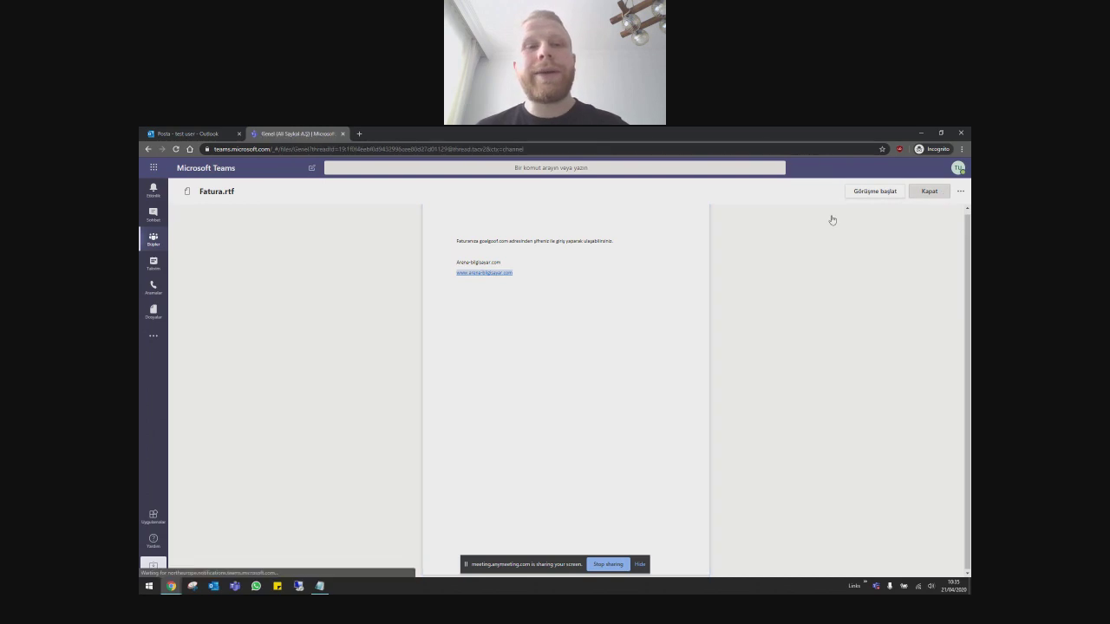
Step: Switch to Outlook and examine the URL, risk level, action and policy details in the Trend Micro notification
left_click(211, 132)
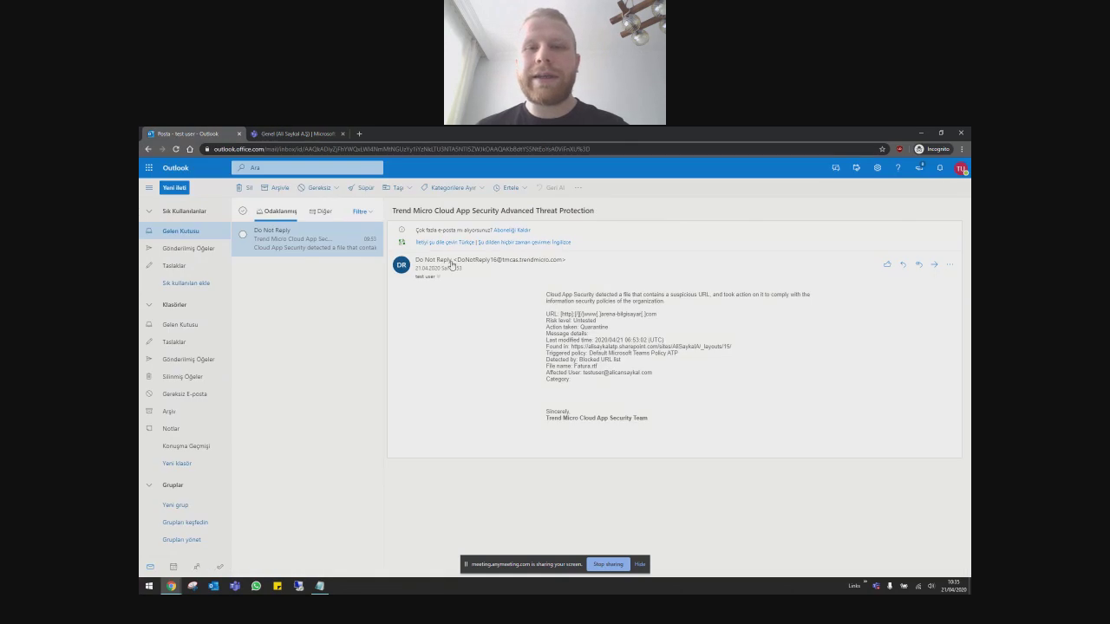
left_click_drag(656, 314, 570, 320)
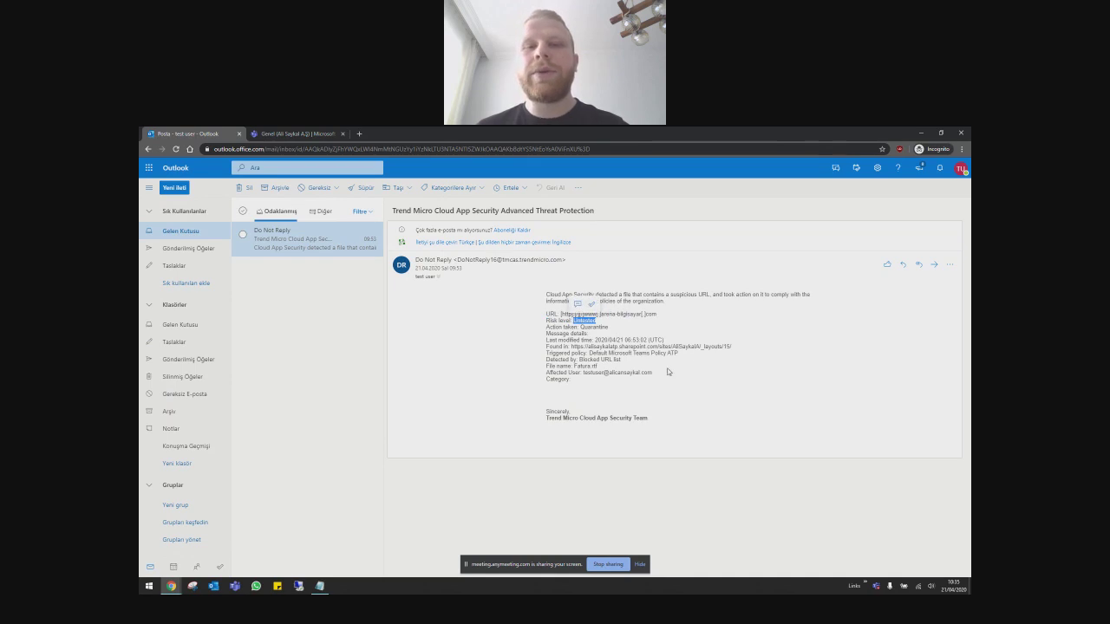
left_click_drag(660, 377, 547, 300)
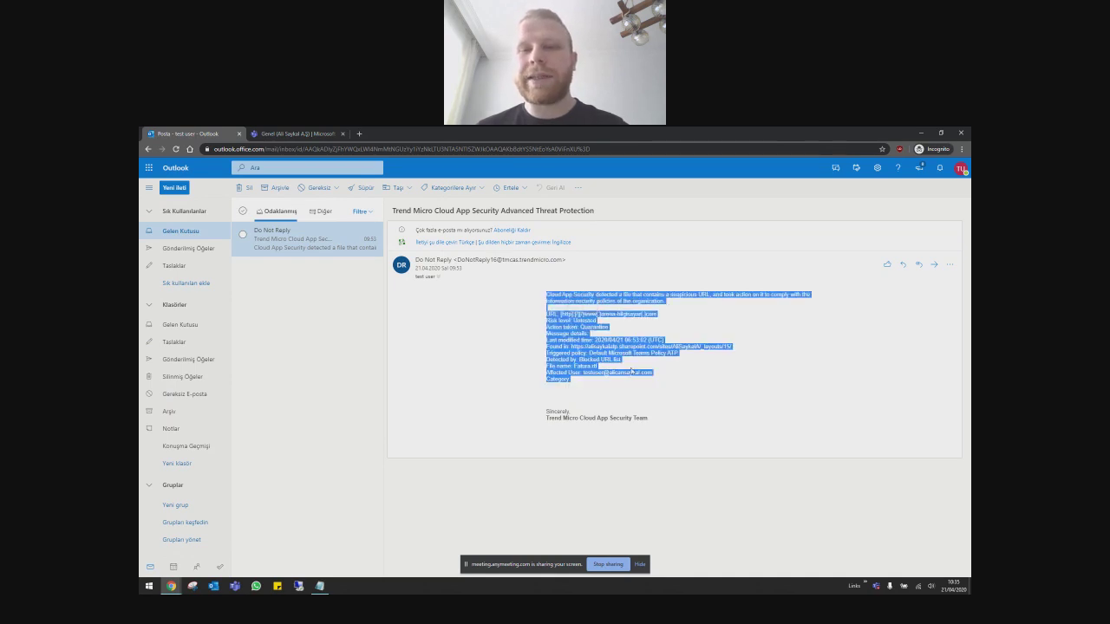
left_click(631, 371)
left_click_drag(670, 379, 476, 282)
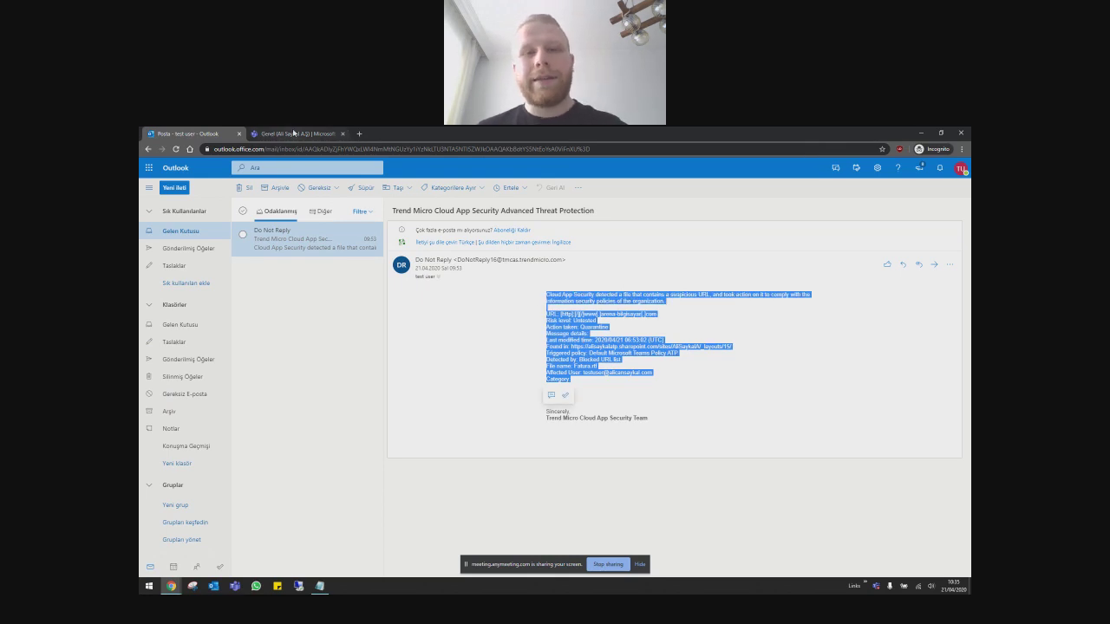
Step: Compare the notification with the Genel channel's files in Teams, and return to the Advanced Threat Protection policies in Cloud App Security
left_click(293, 134)
left_click(202, 134)
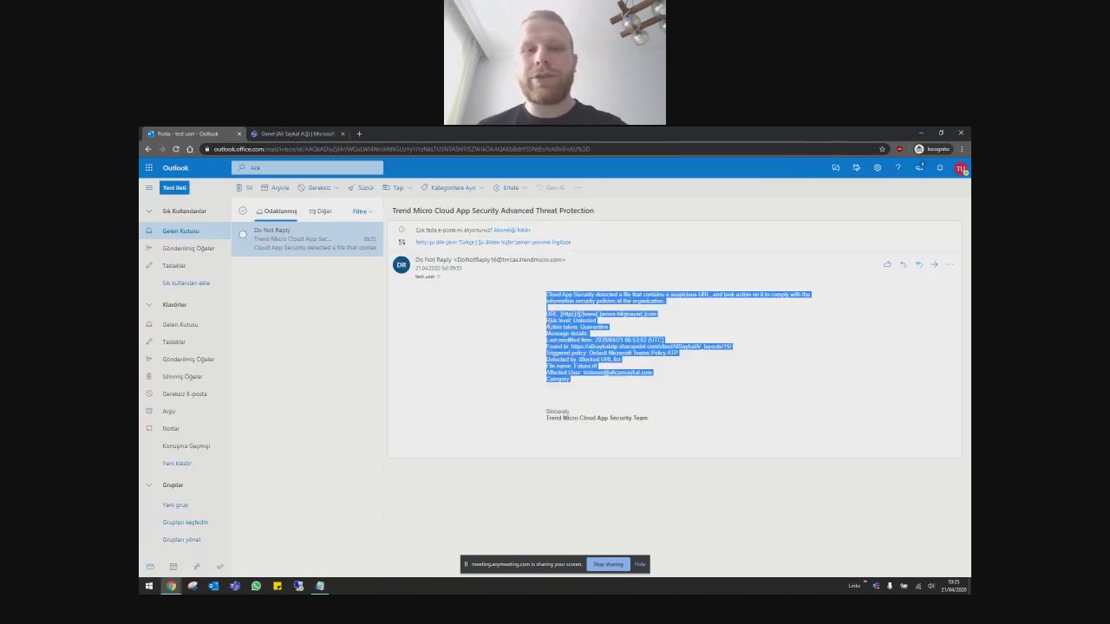
left_click(331, 132)
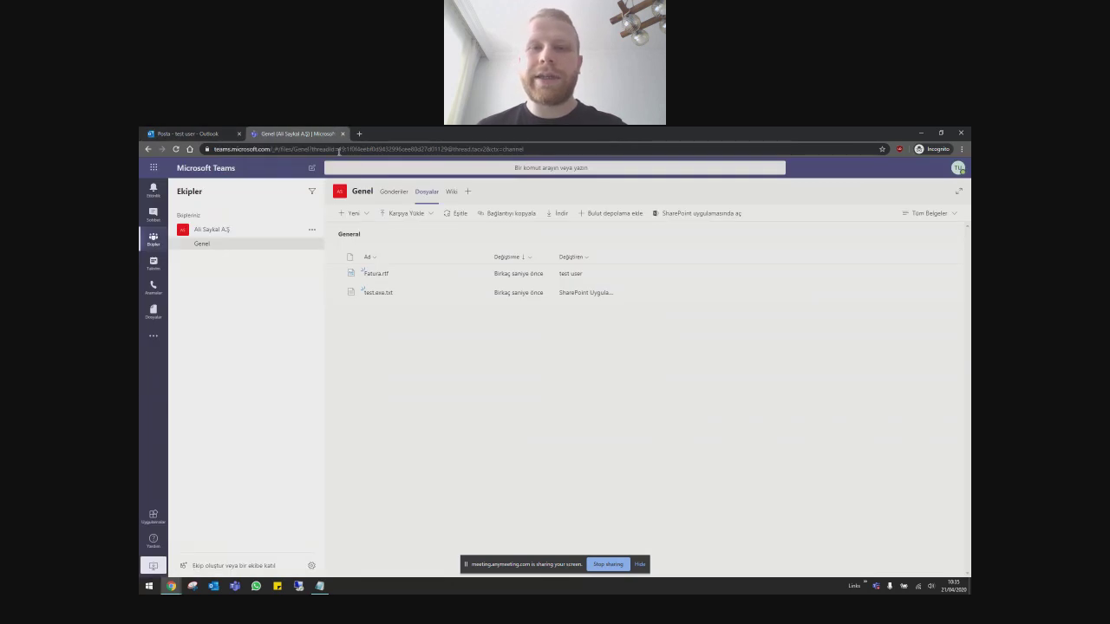
left_click(186, 134)
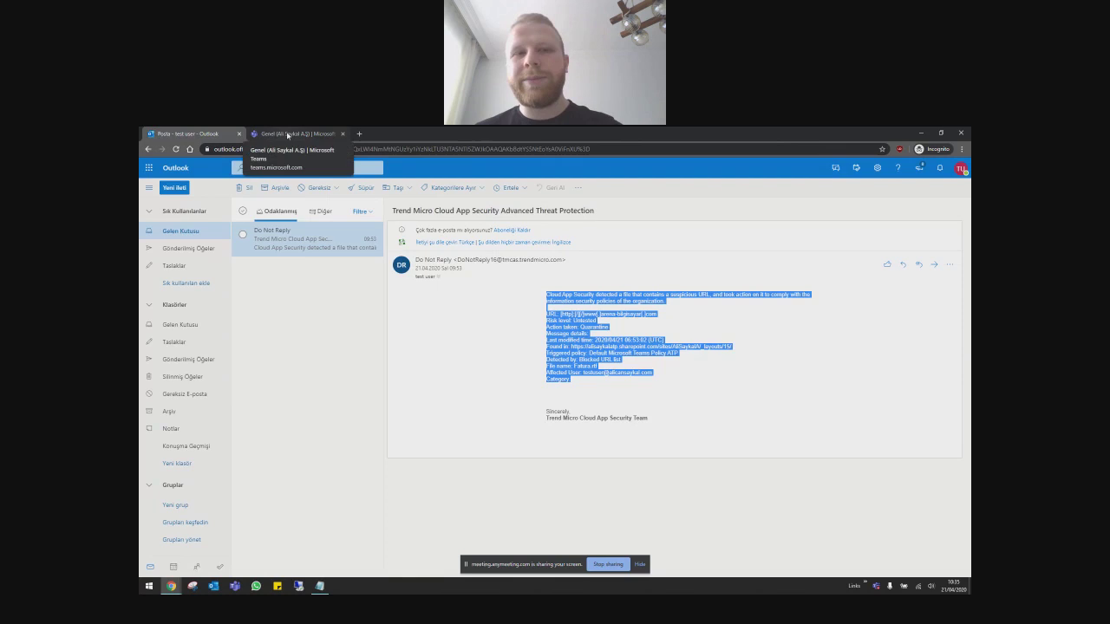
left_click(287, 135)
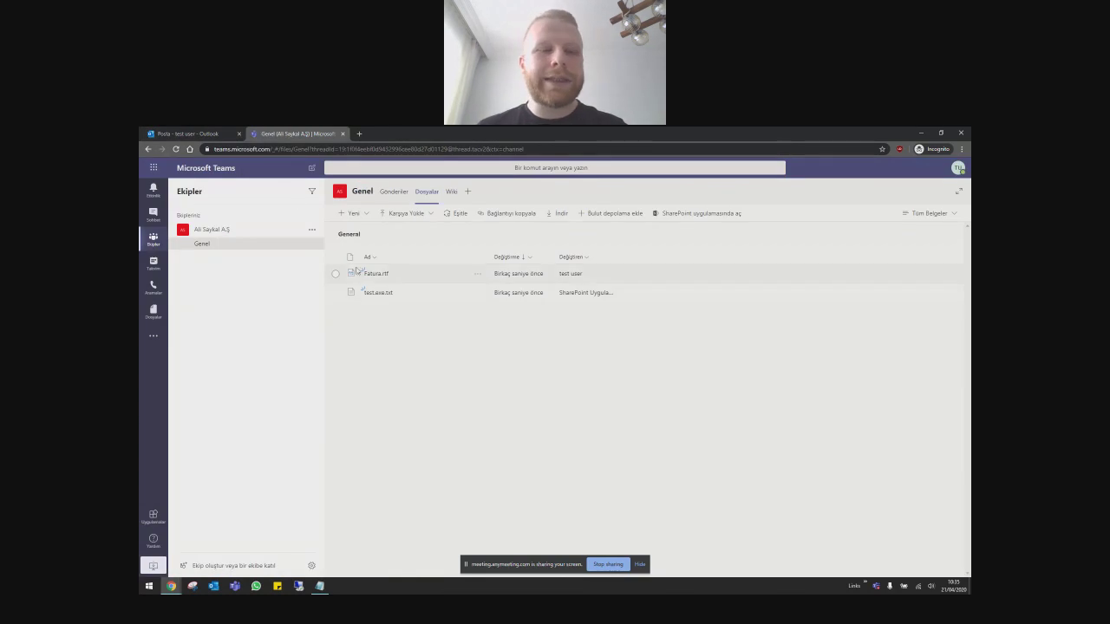
mouse_move(172, 587)
left_click(178, 555)
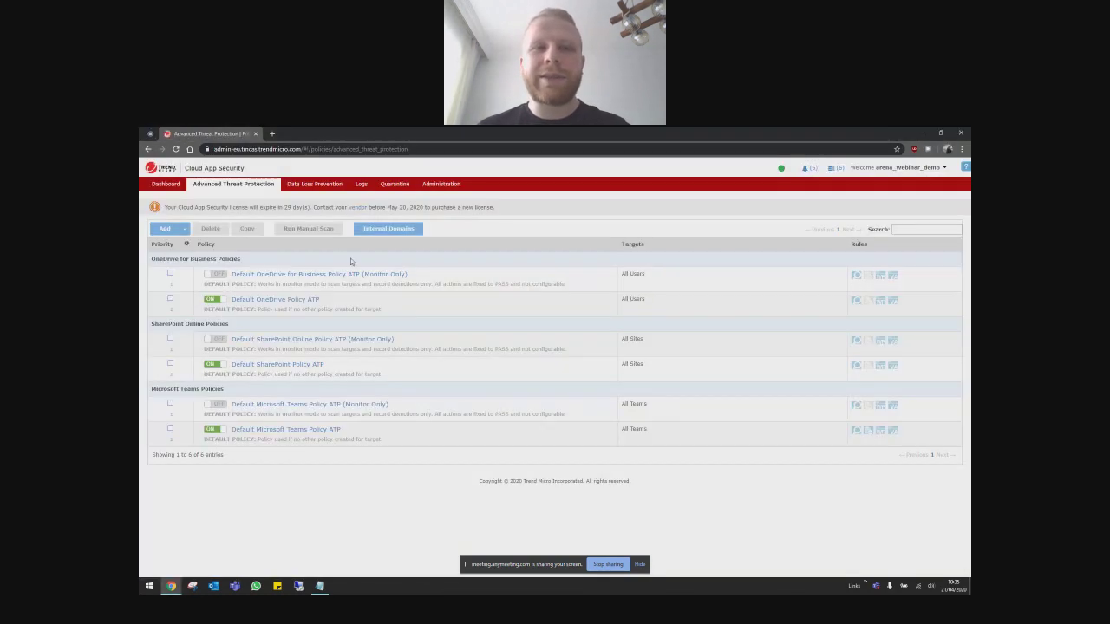
Step: Show the Security Risk Scan logs and examine the Microsoft Teams detections, including the arena URL, triggered policy, action and file names
left_click(362, 185)
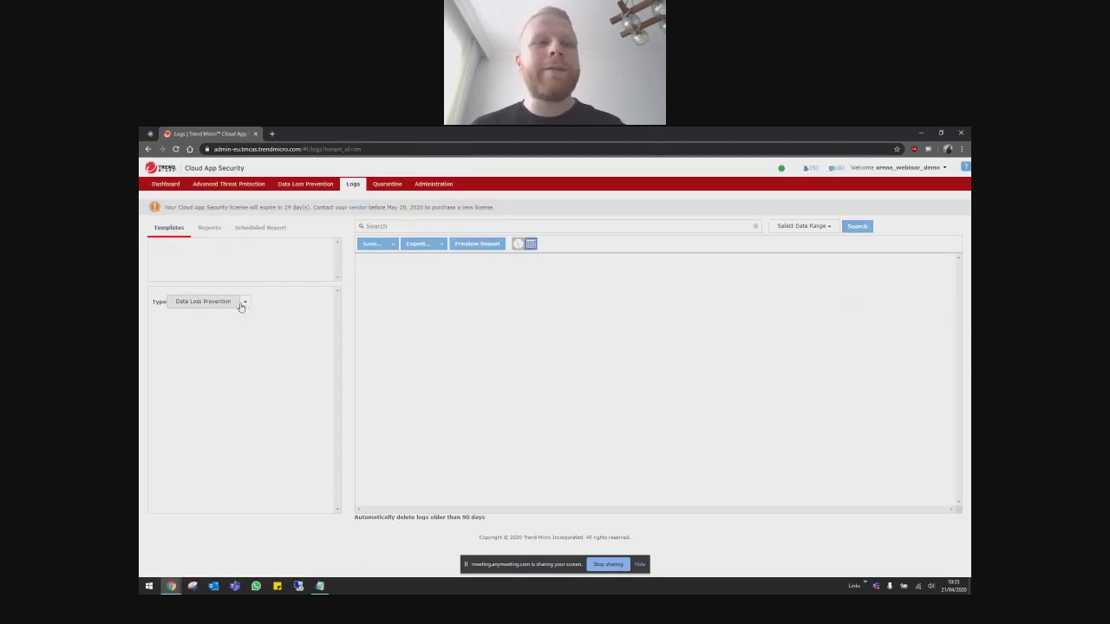
left_click(246, 303)
mouse_move(228, 320)
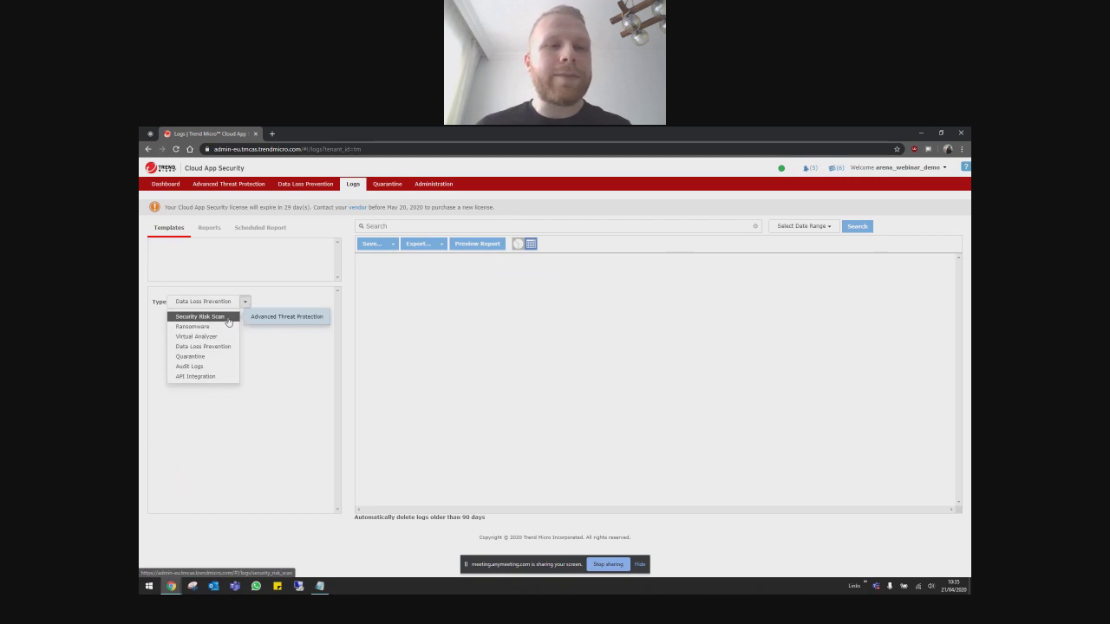
left_click(228, 318)
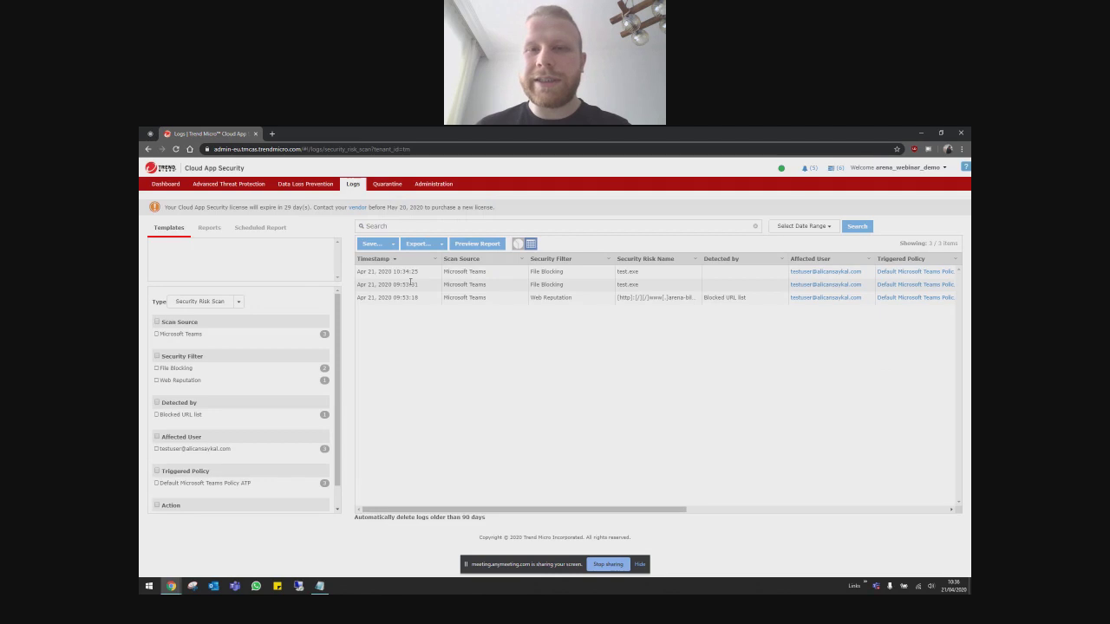
left_click_drag(692, 299, 619, 299)
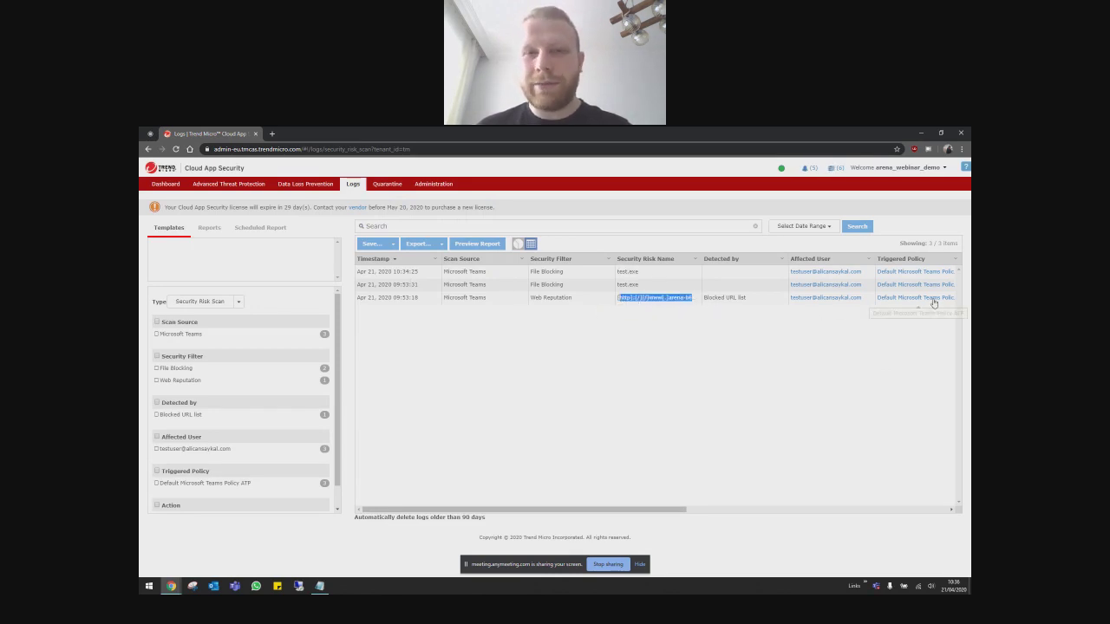
left_click_drag(642, 509, 879, 525)
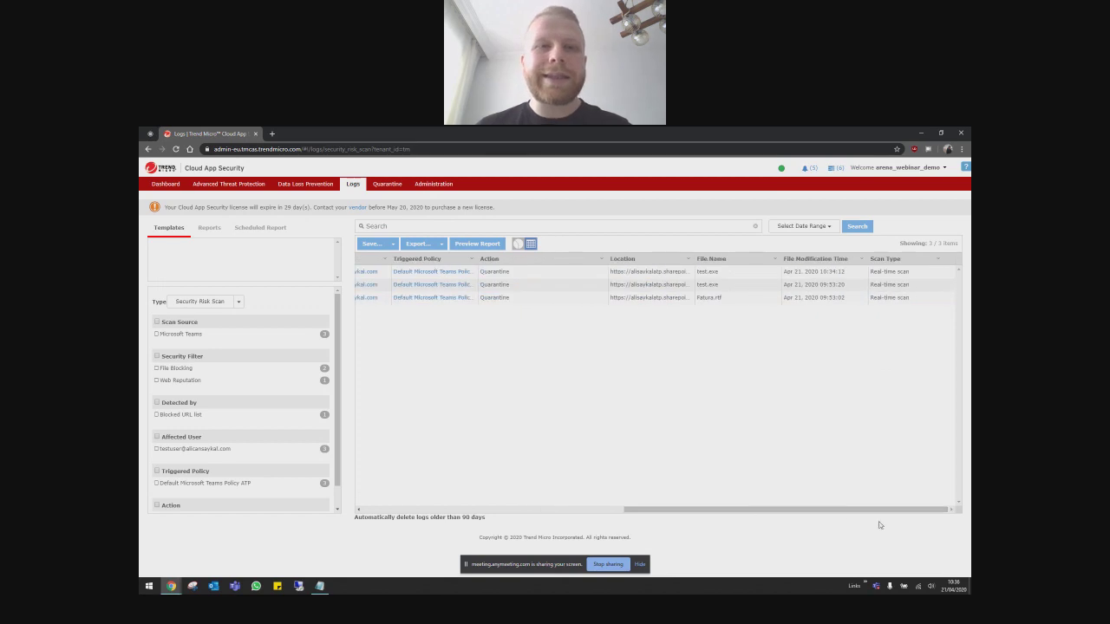
Step: List the quarantined Microsoft Teams items and try to restore the newest File Blocking entry
left_click(387, 183)
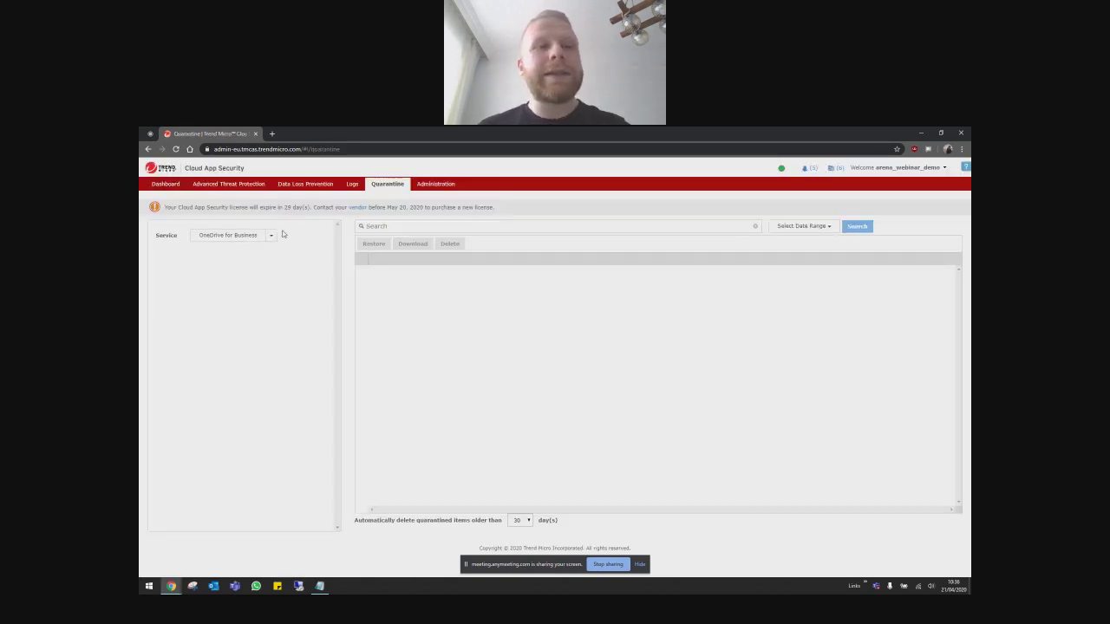
left_click(270, 236)
left_click(250, 270)
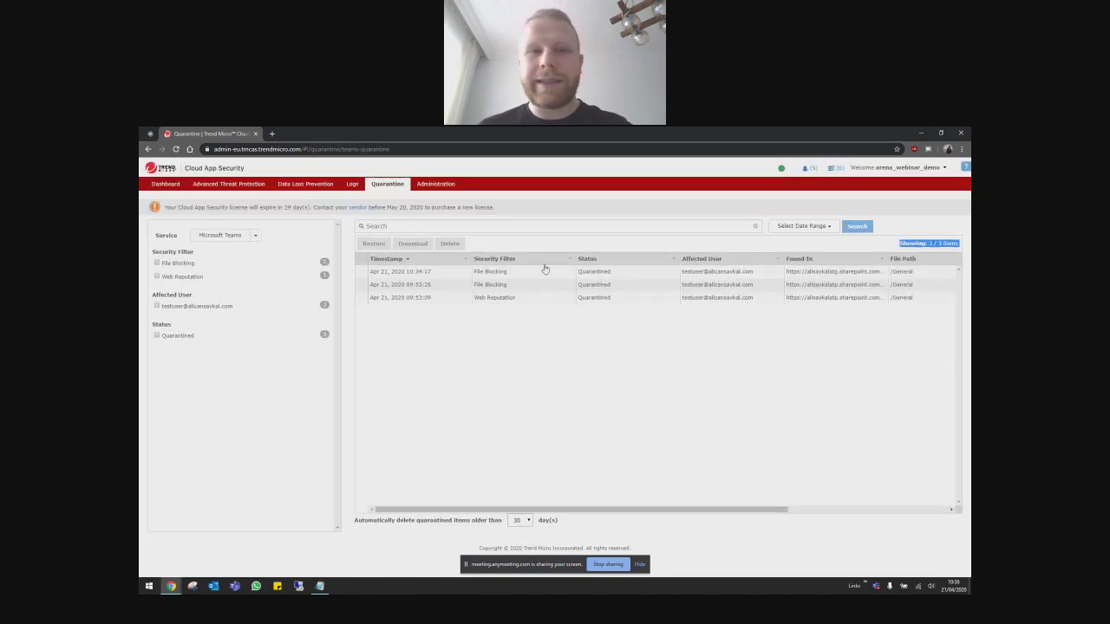
left_click(361, 272)
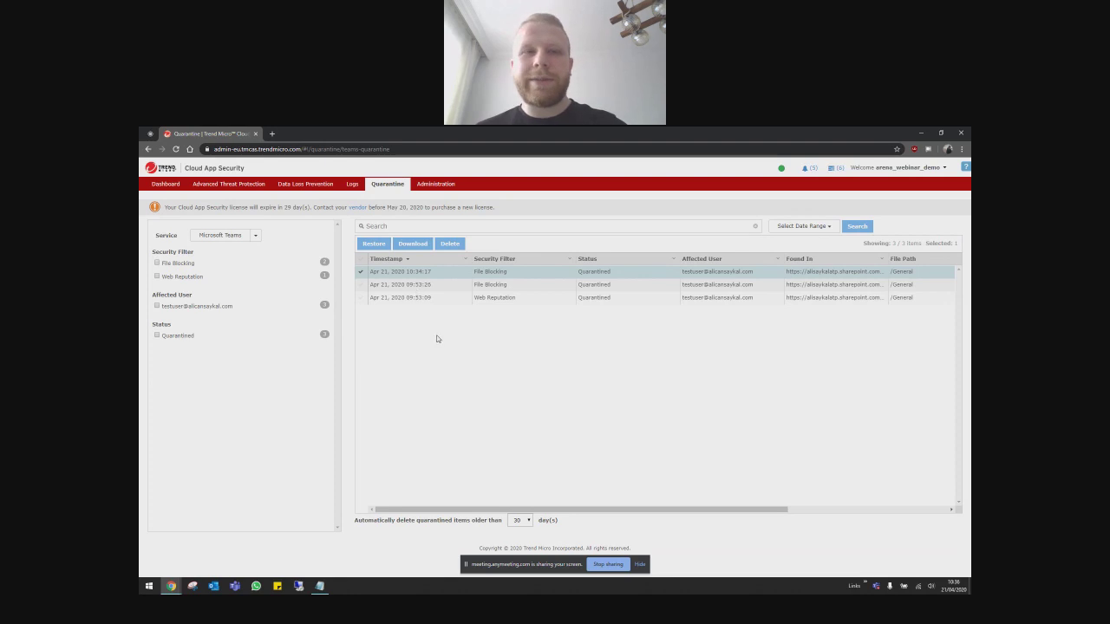
left_click(372, 244)
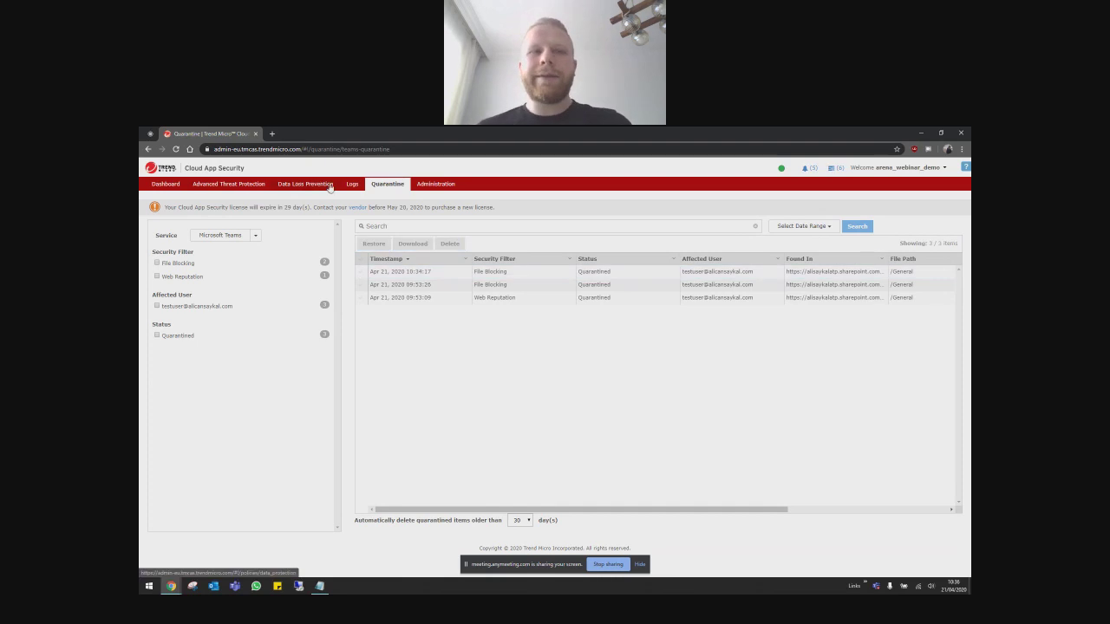
Step: View the dashboard's threat detections, return to the Advanced Threat Protection policies, and highlight the Default OneDrive Policy ATP name
left_click(165, 185)
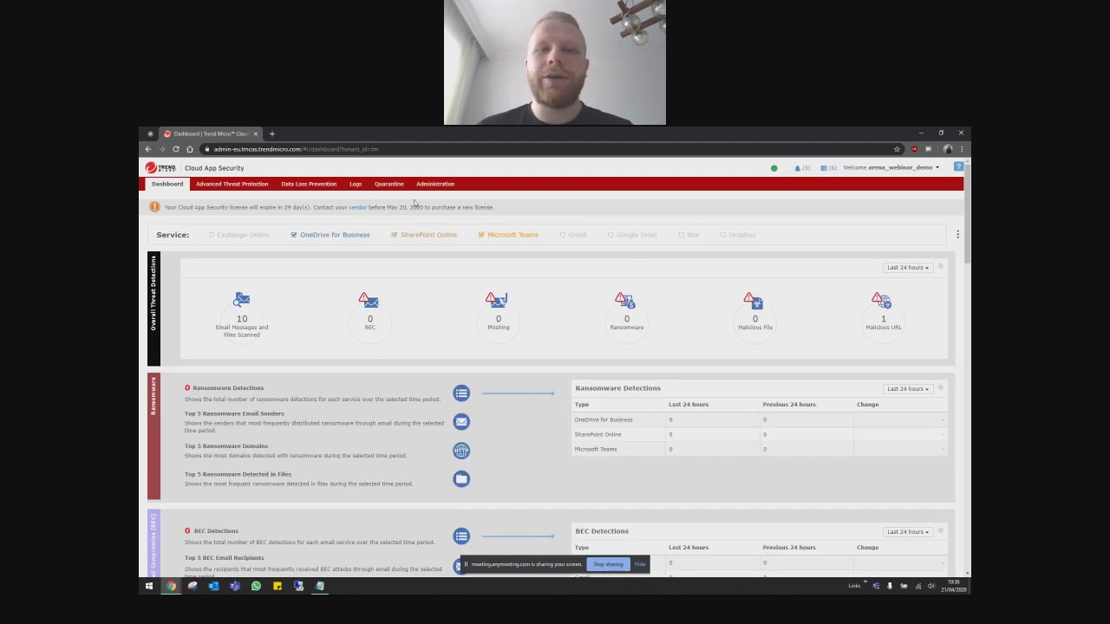
left_click(251, 185)
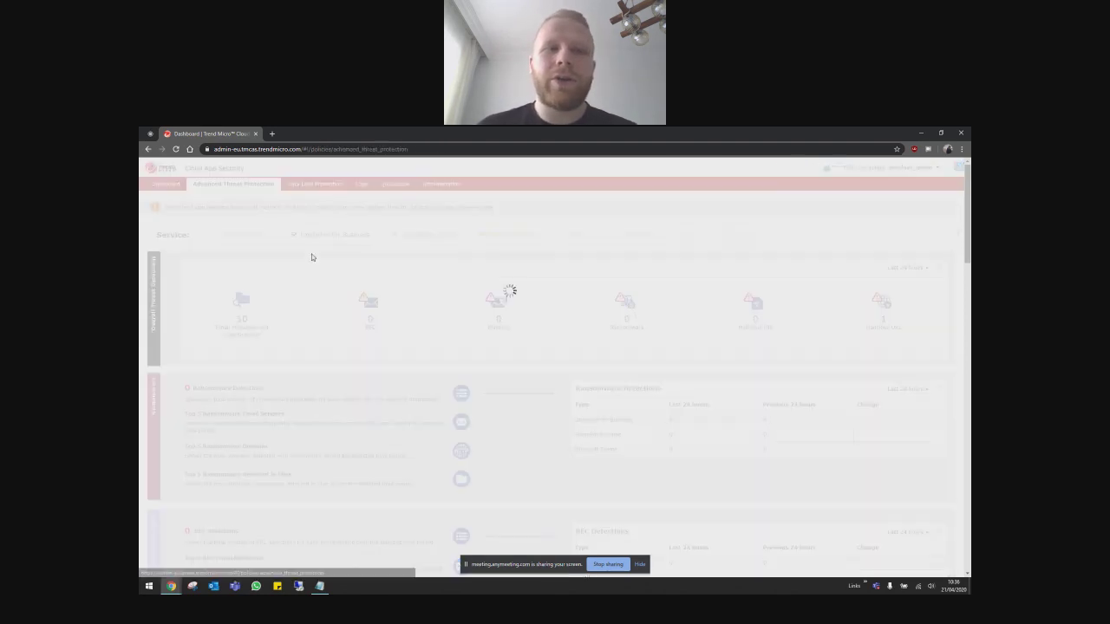
triple_click(362, 274)
left_click(327, 300)
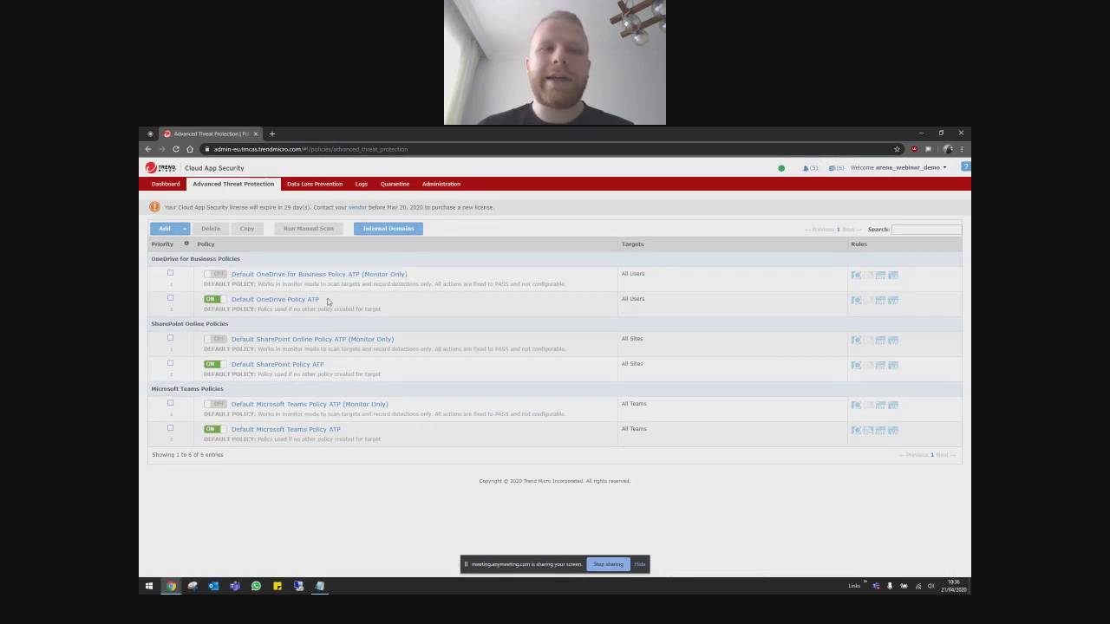
triple_click(260, 300)
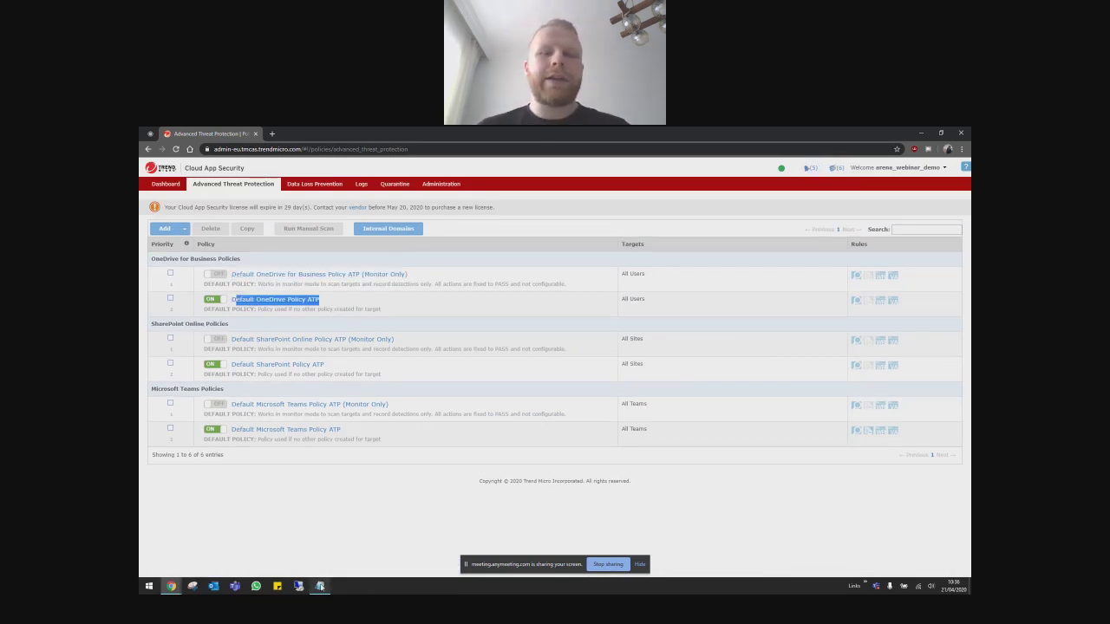